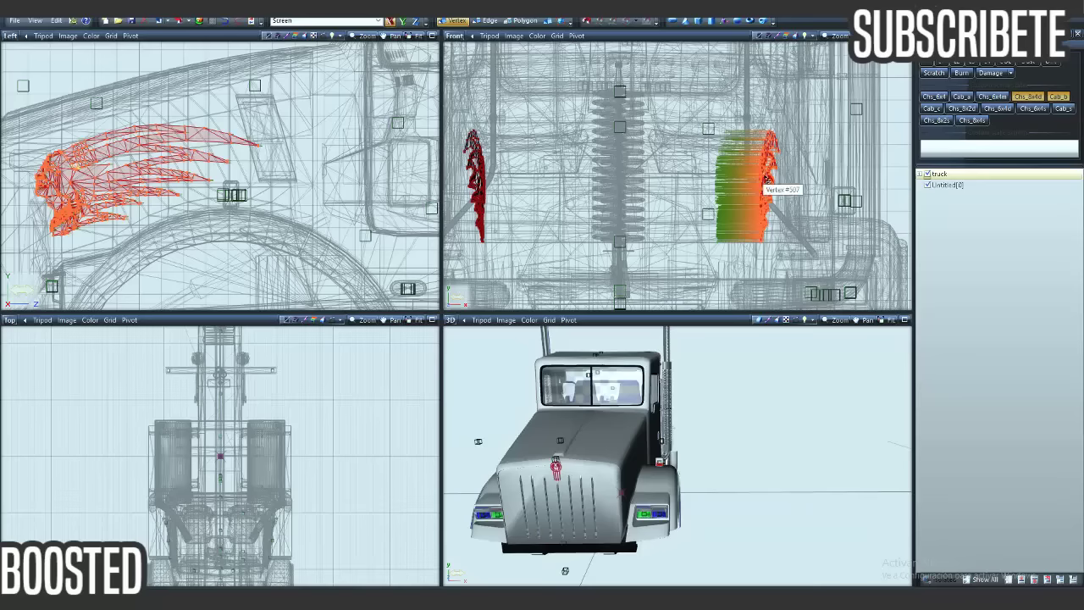
Step: Shift the Indian-head decal outward in the Front view onto the hood's side and check its fit in 3D
left_click_drag(768, 176, 783, 177)
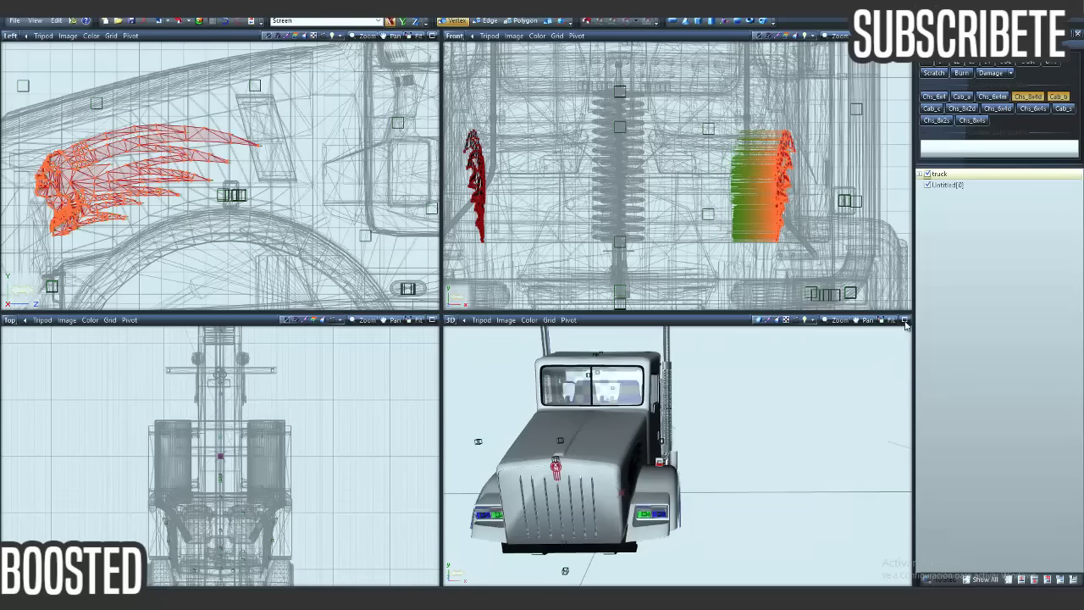
left_click(904, 320)
middle_click_drag(638, 413, 627, 415)
scroll(517, 381, "up", 4)
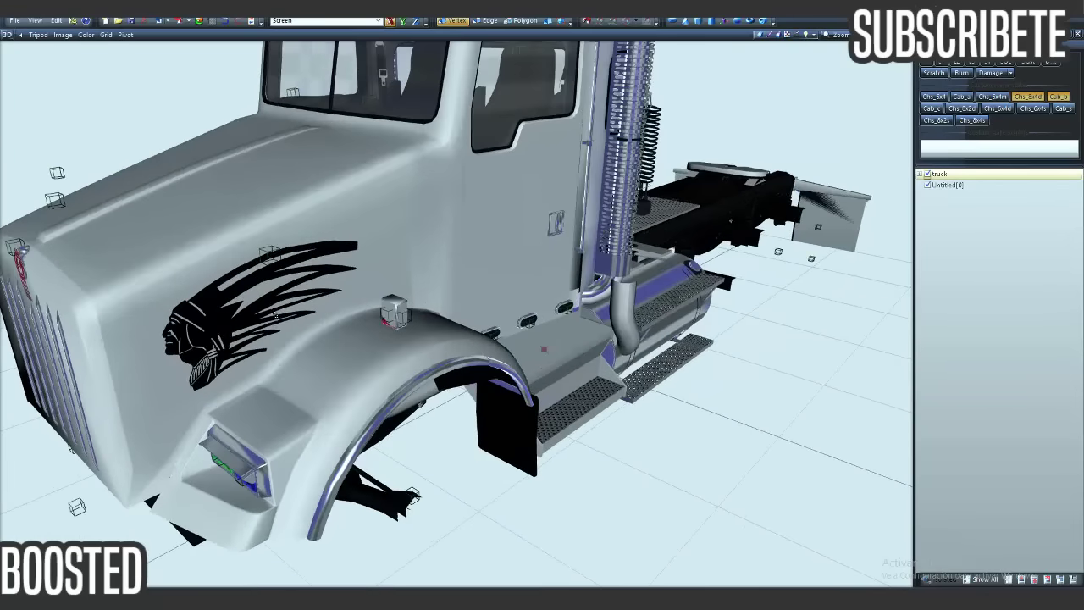
scroll(270, 313, "up", 1)
mouse_move(270, 313)
middle_mouse_down()
mouse_move(292, 301)
mouse_move(284, 312)
middle_mouse_up()
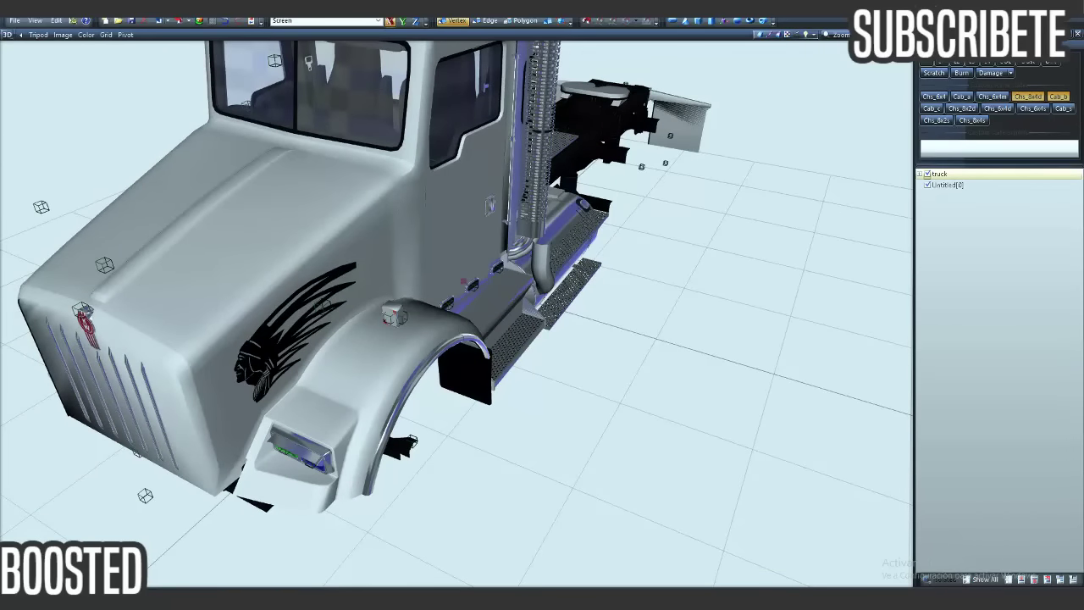
left_click(905, 35)
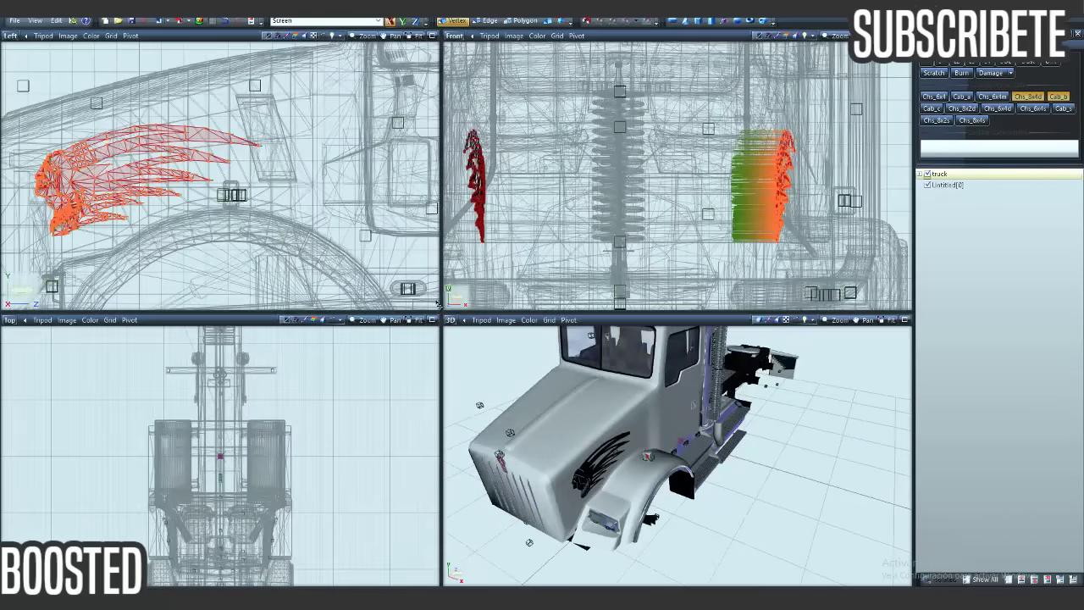
Step: Rotate the Indian-head decal slightly in the Top view so that it follows the hood's slanted side
left_click(432, 321)
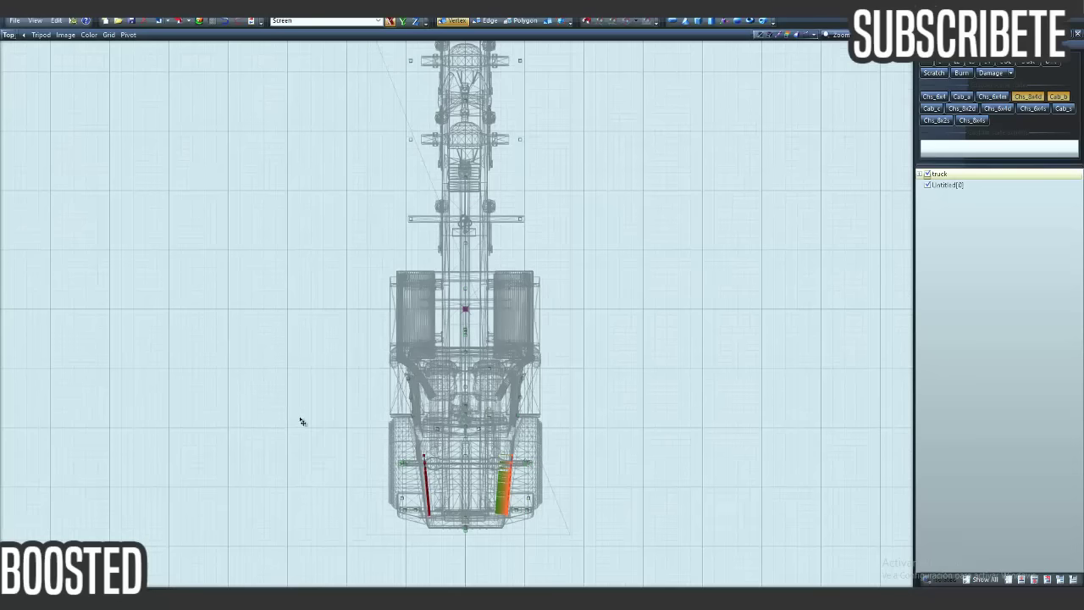
scroll(518, 516, "up", 3)
scroll(678, 529, "up", 5)
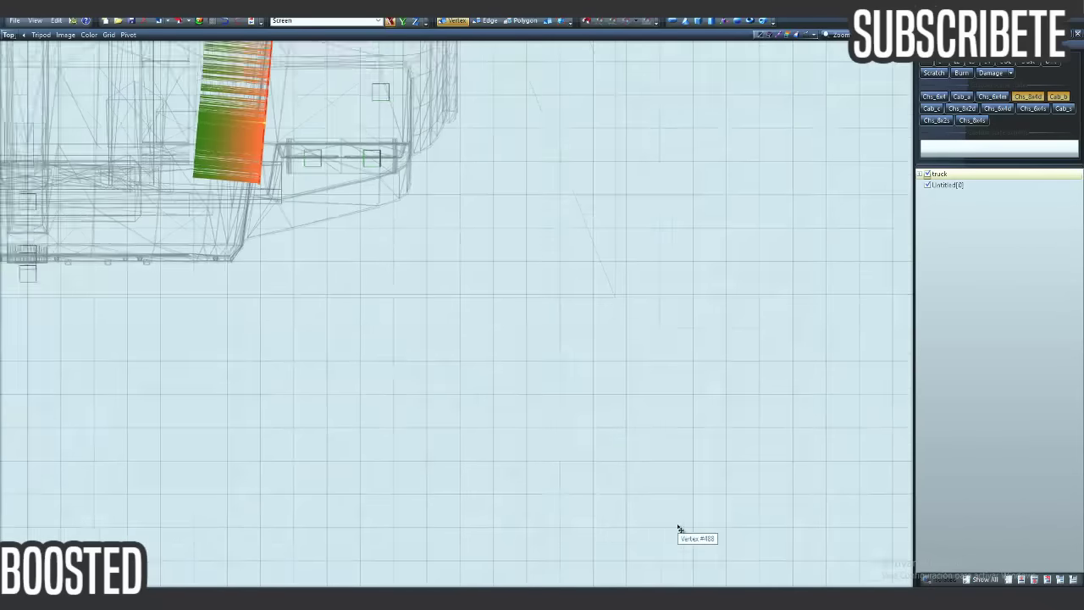
scroll(394, 159, "down", 2)
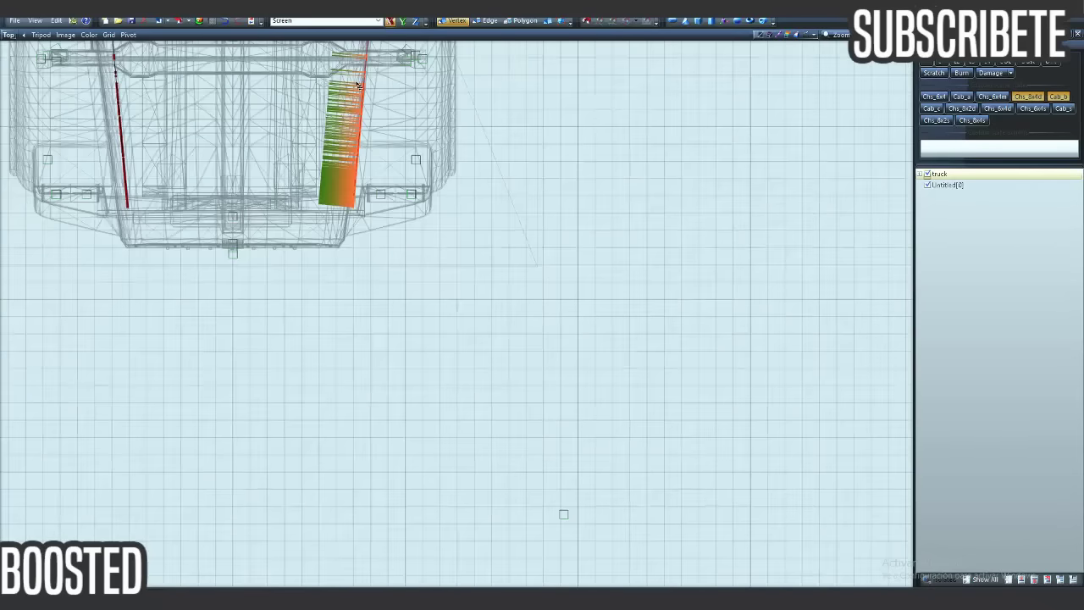
scroll(358, 85, "down", 3)
scroll(358, 87, "up", 3)
scroll(391, 82, "up", 1)
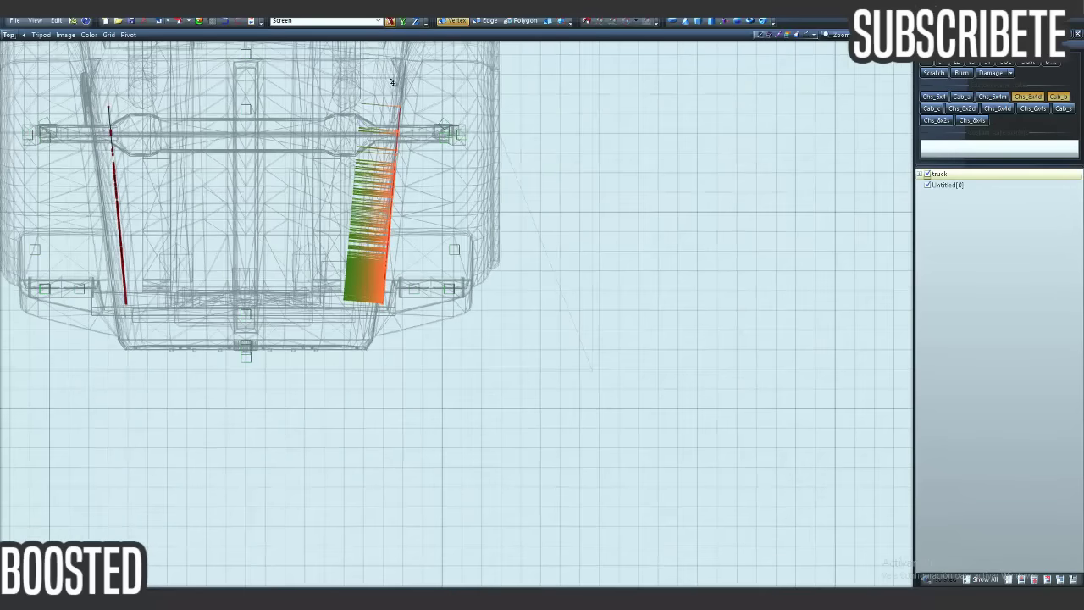
scroll(391, 81, "up", 1)
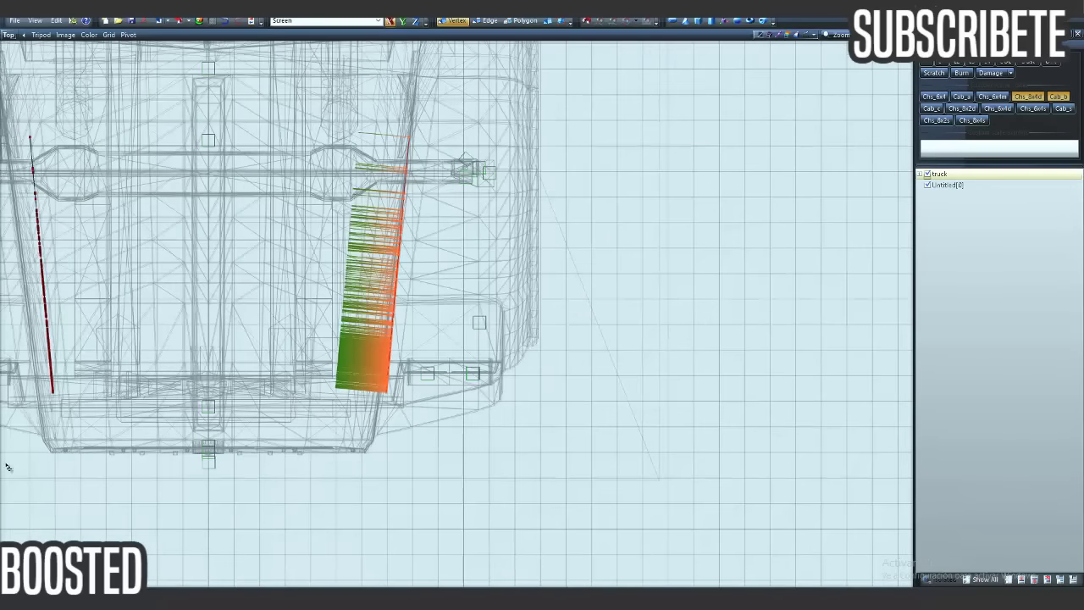
mouse_move(167, 579)
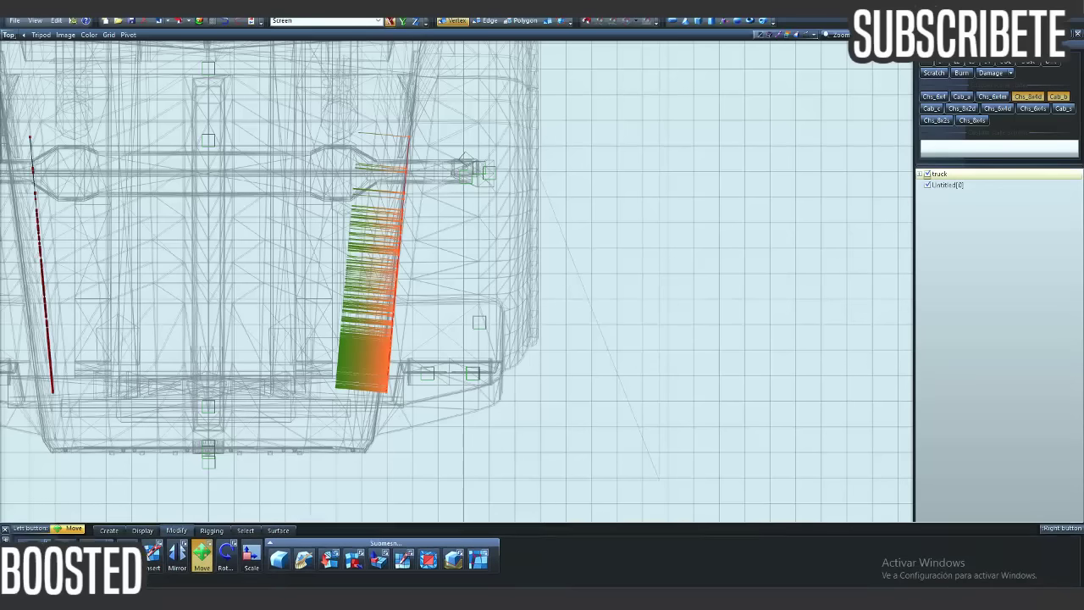
left_click(229, 534)
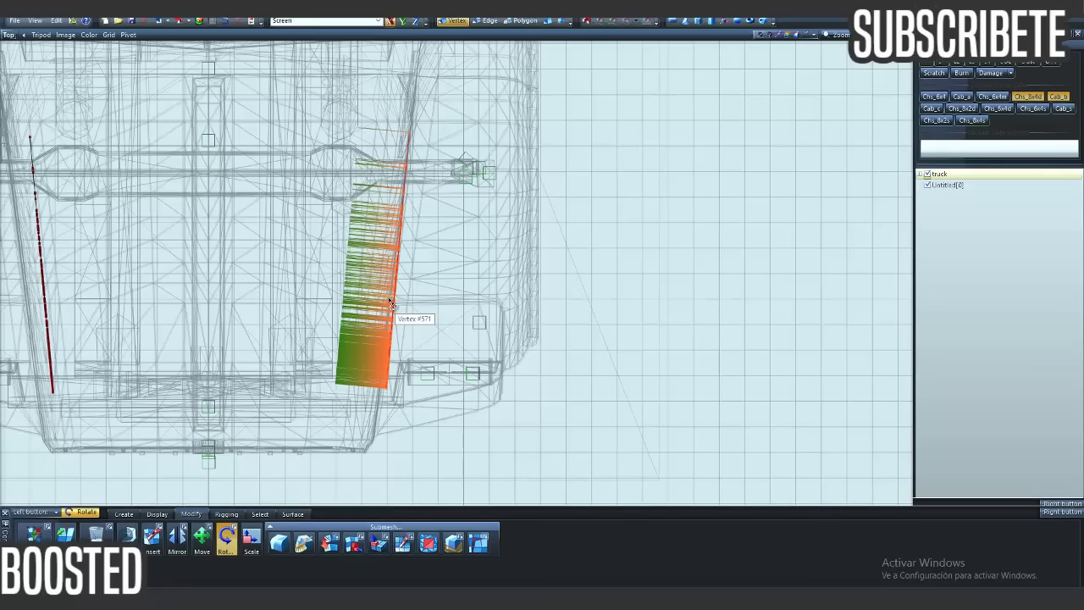
left_click(225, 22)
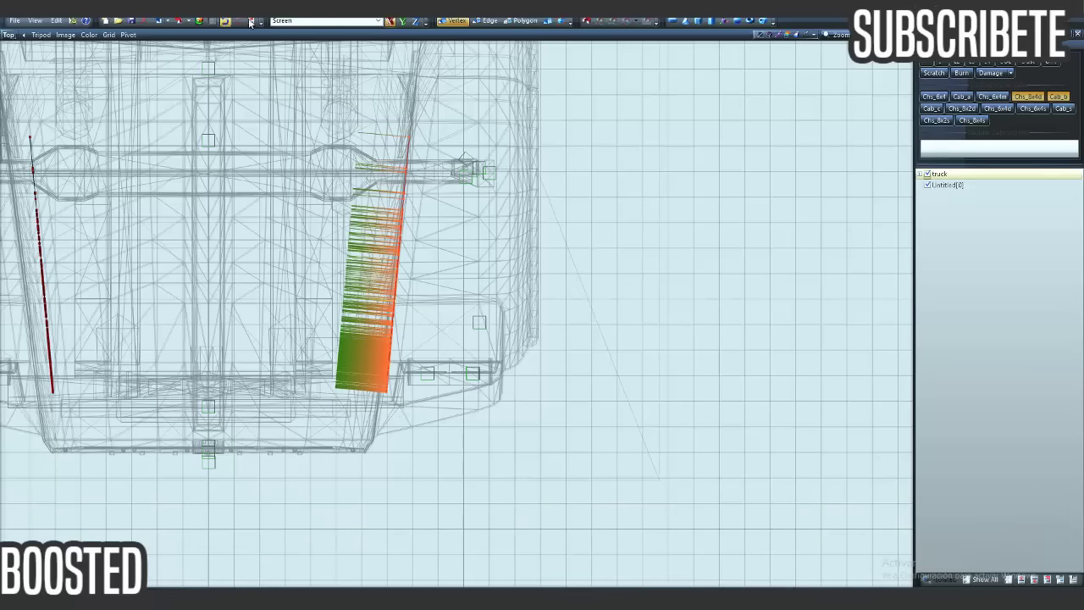
left_click(401, 20)
left_click_drag(411, 140, 403, 133)
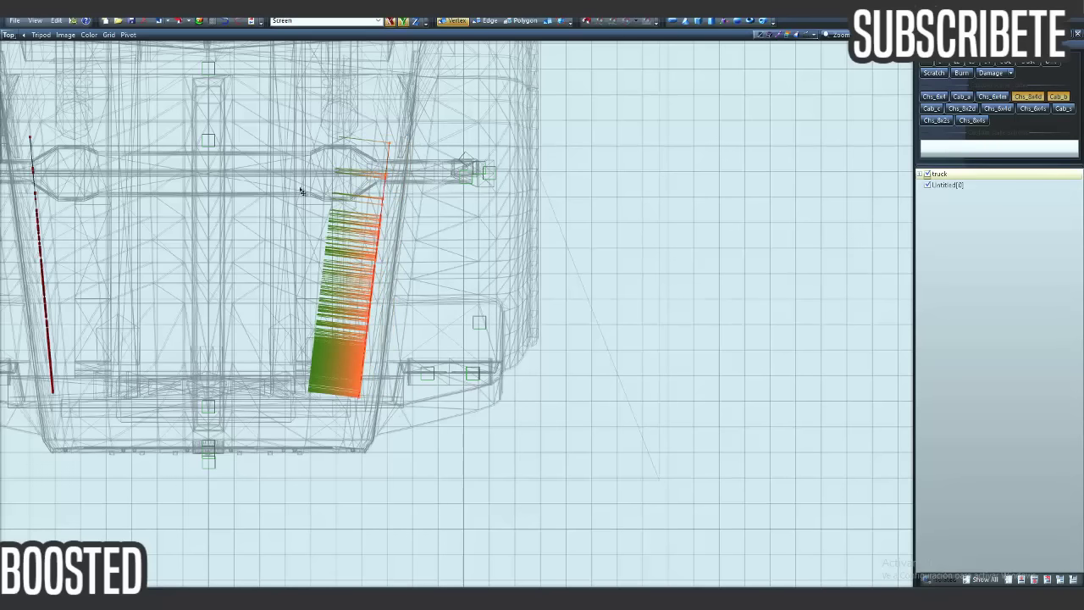
Step: Move the rotated decal straight outward in the Top view onto the hood's side and check it in 3D
left_click_drag(385, 203, 393, 205)
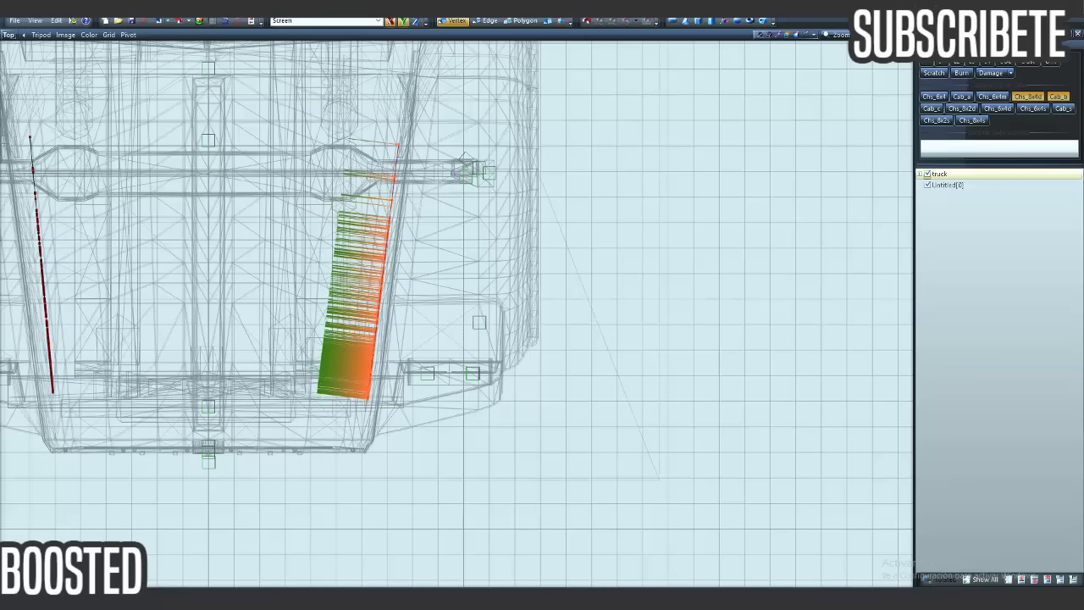
left_click(226, 21)
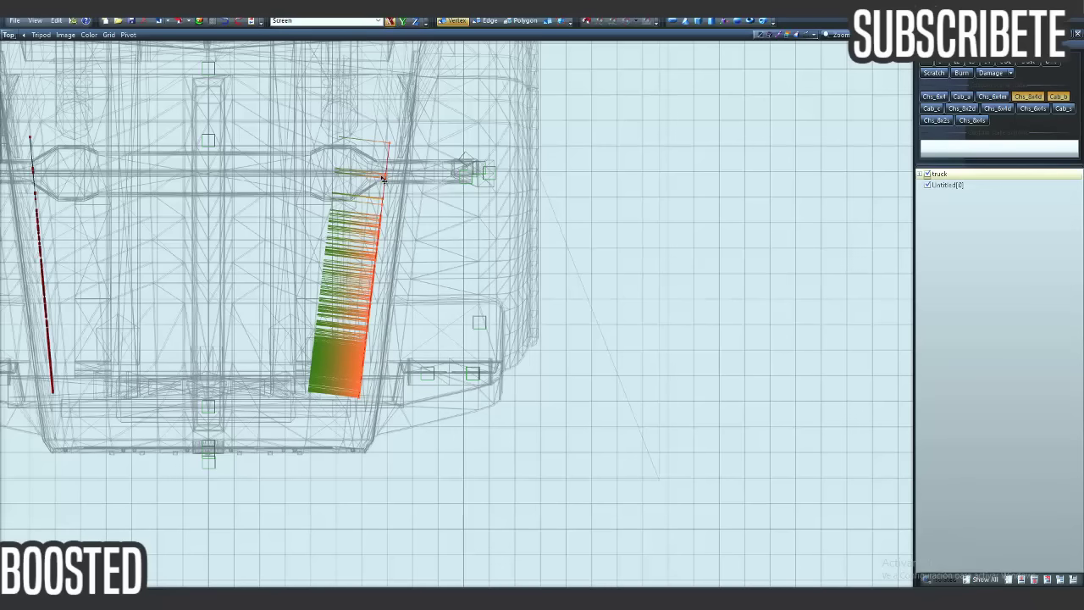
left_click_drag(385, 176, 407, 176)
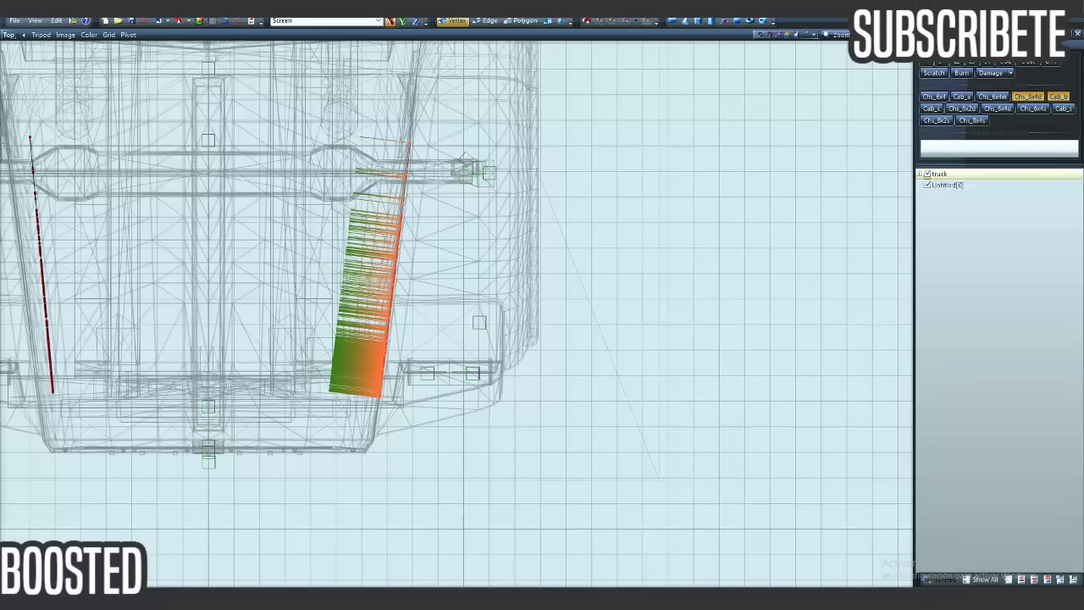
left_click(904, 35)
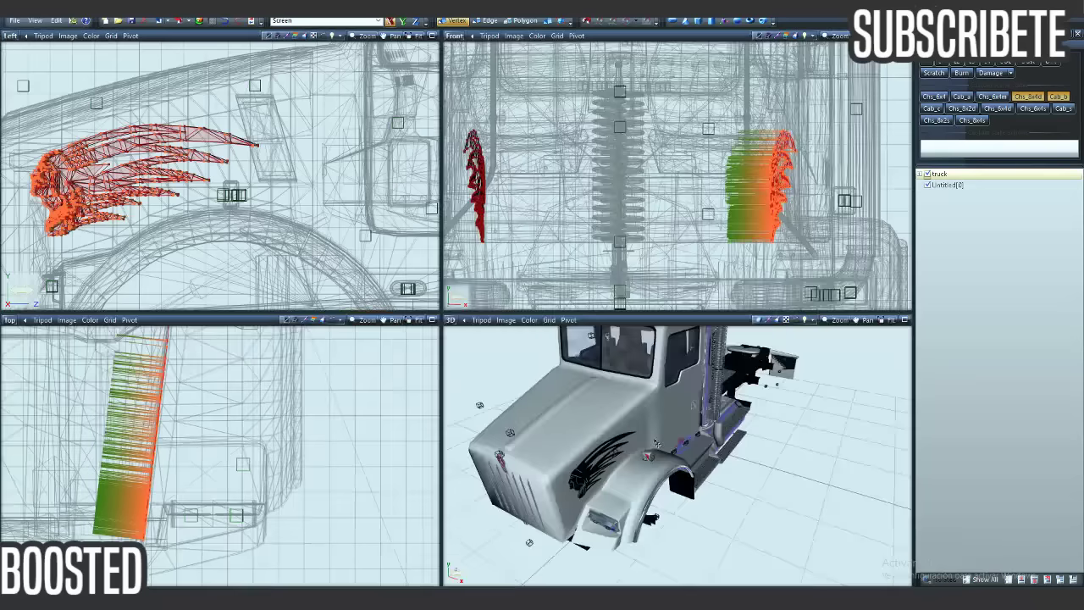
middle_click_drag(656, 442, 595, 421)
scroll(595, 427, "up", 5)
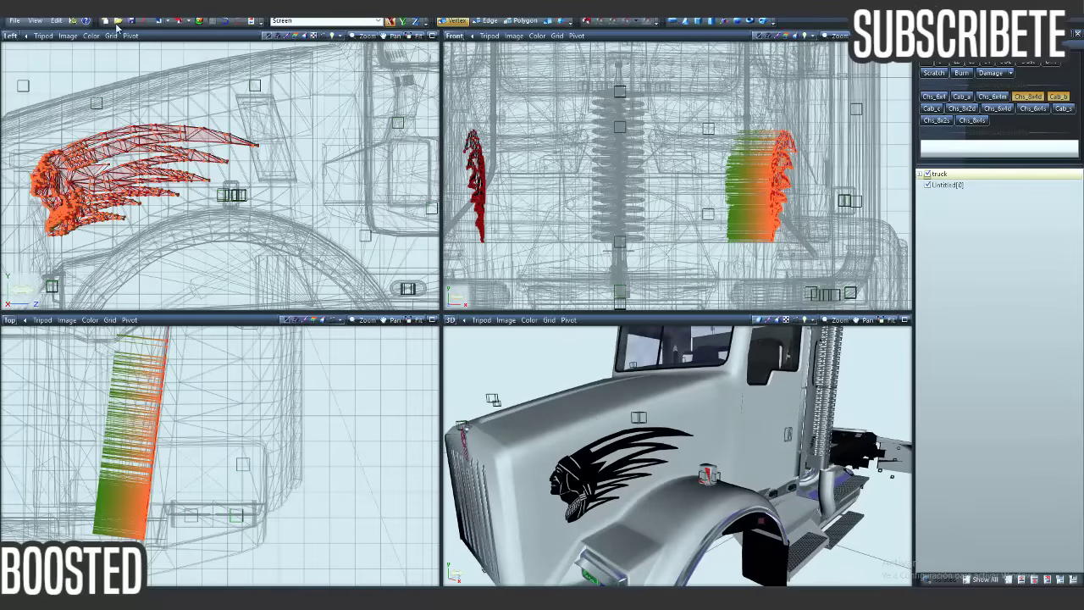
Step: Review the configured hotkeys for the Modify commands under Commands Bar in the program configuration
left_click(73, 20)
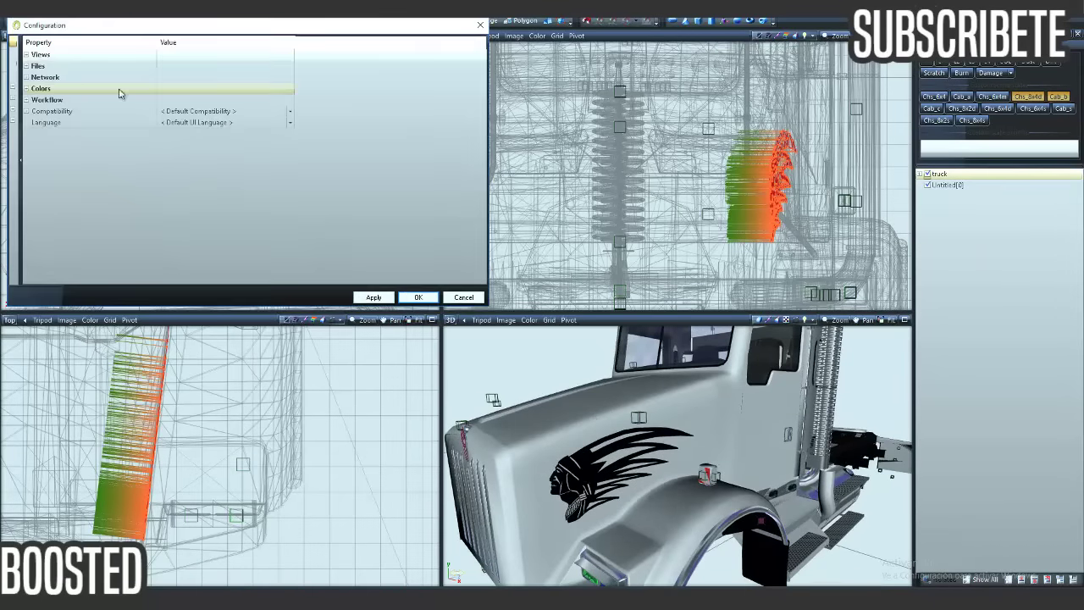
left_click(13, 74)
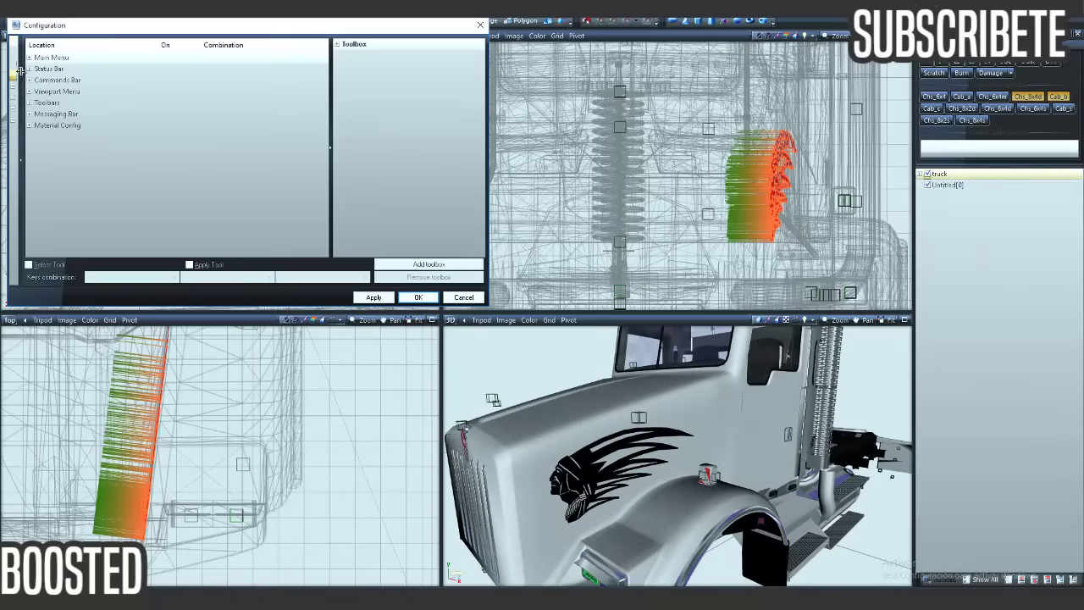
left_click_drag(20, 73, 119, 102)
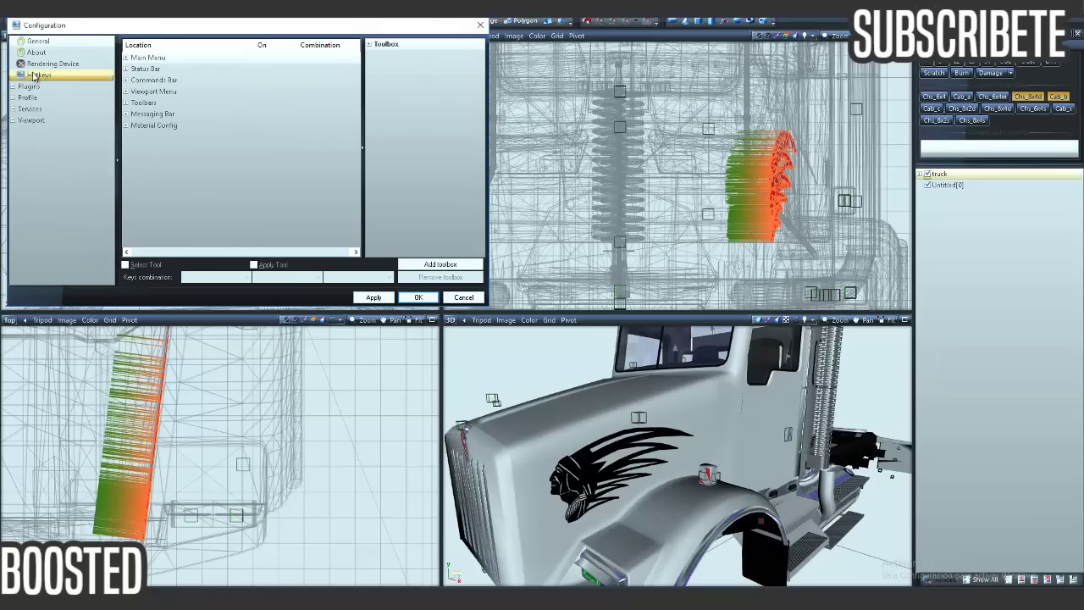
left_click(126, 80)
left_click(132, 124)
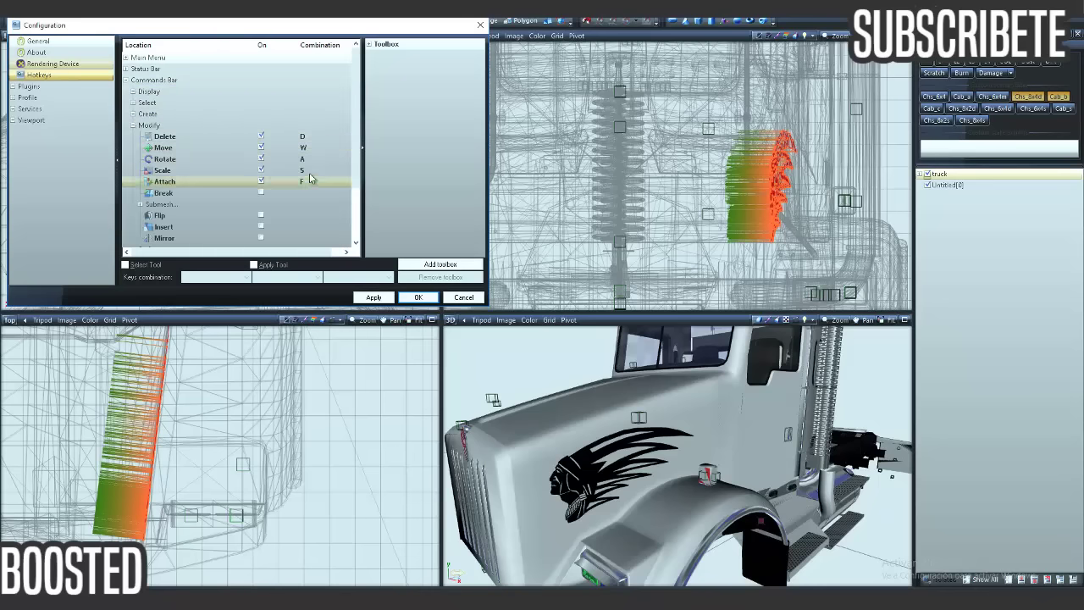
left_click(480, 25)
Step: Inspect the decal on the opposite side of the hood in the Front and 3D views
middle_click_drag(516, 434, 549, 442)
middle_click_drag(531, 542, 653, 394)
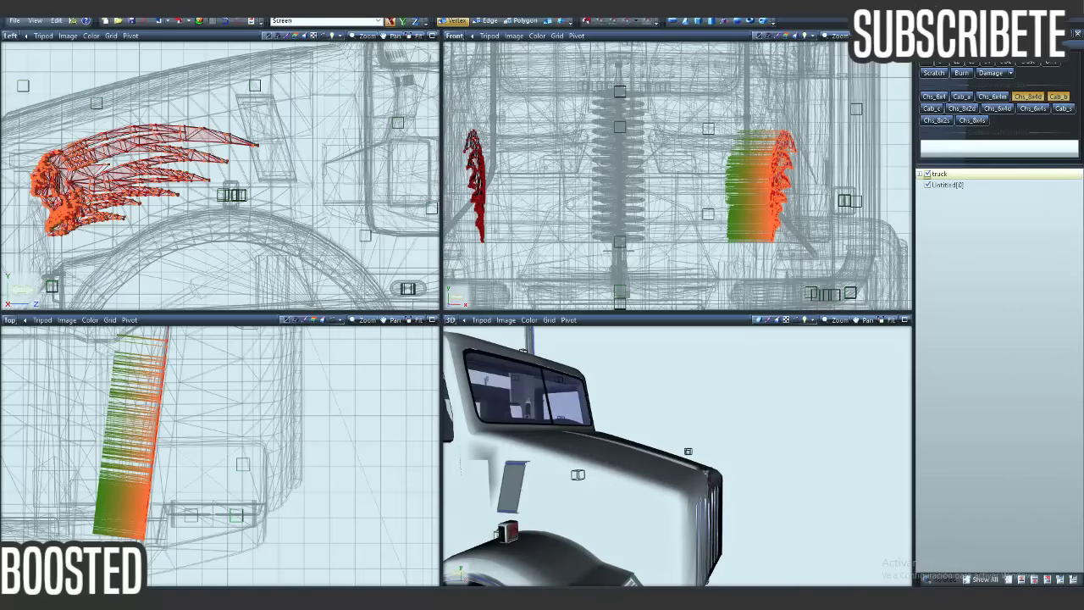
left_click(904, 35)
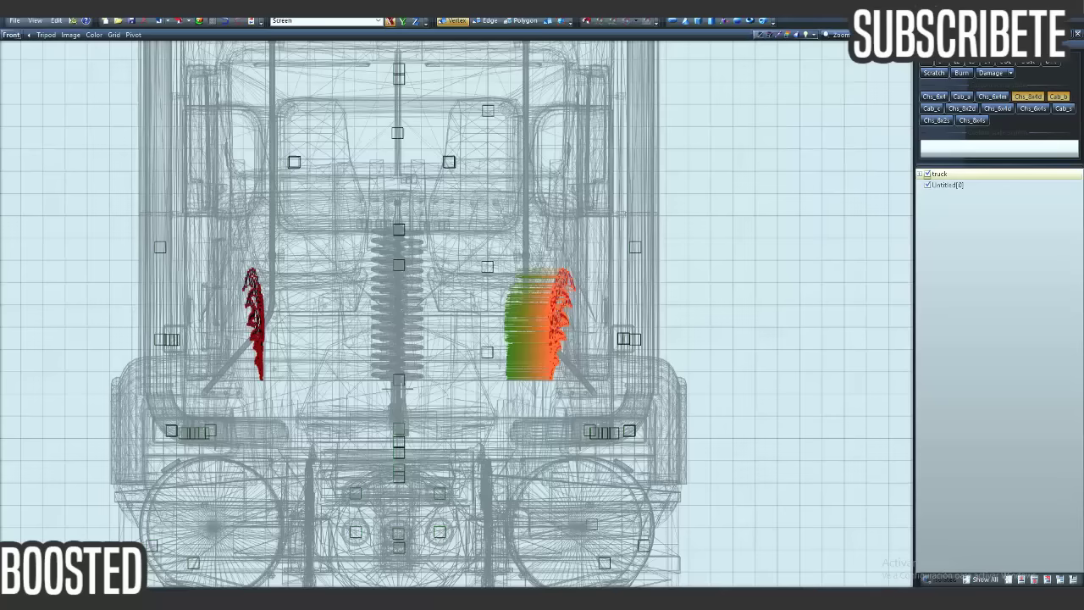
key("alt+w")
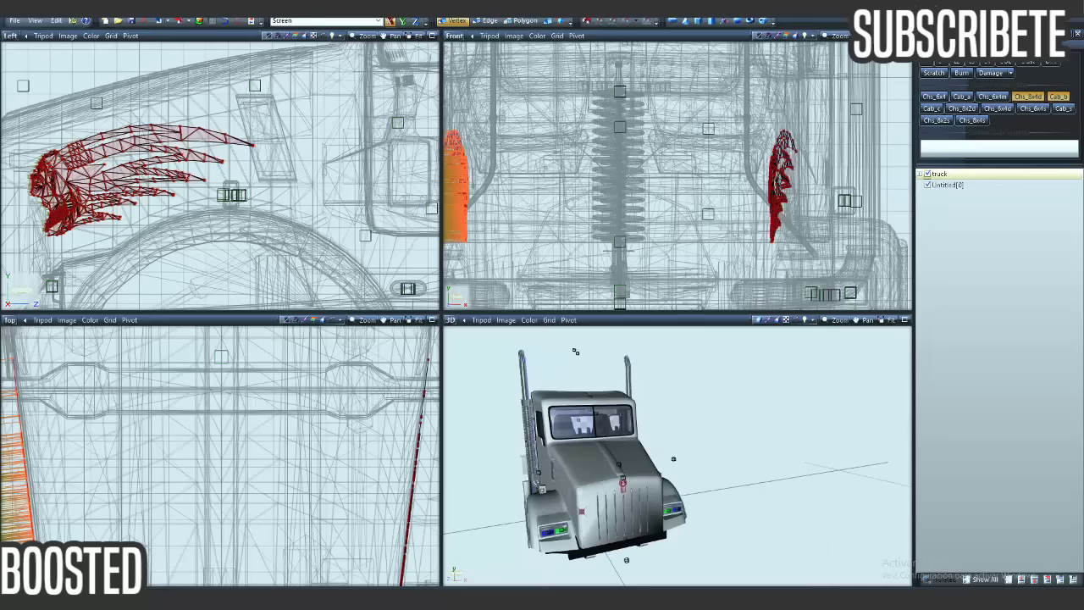
left_click(904, 321)
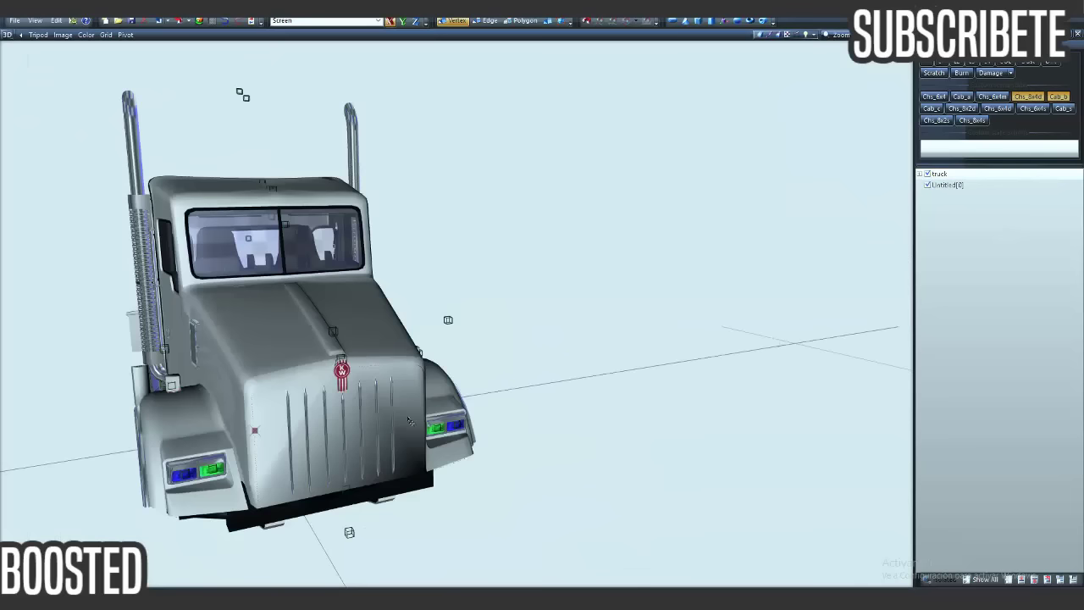
mouse_move(424, 425)
middle_mouse_down()
mouse_move(351, 437)
mouse_move(375, 414)
mouse_move(447, 420)
mouse_move(437, 420)
middle_mouse_up()
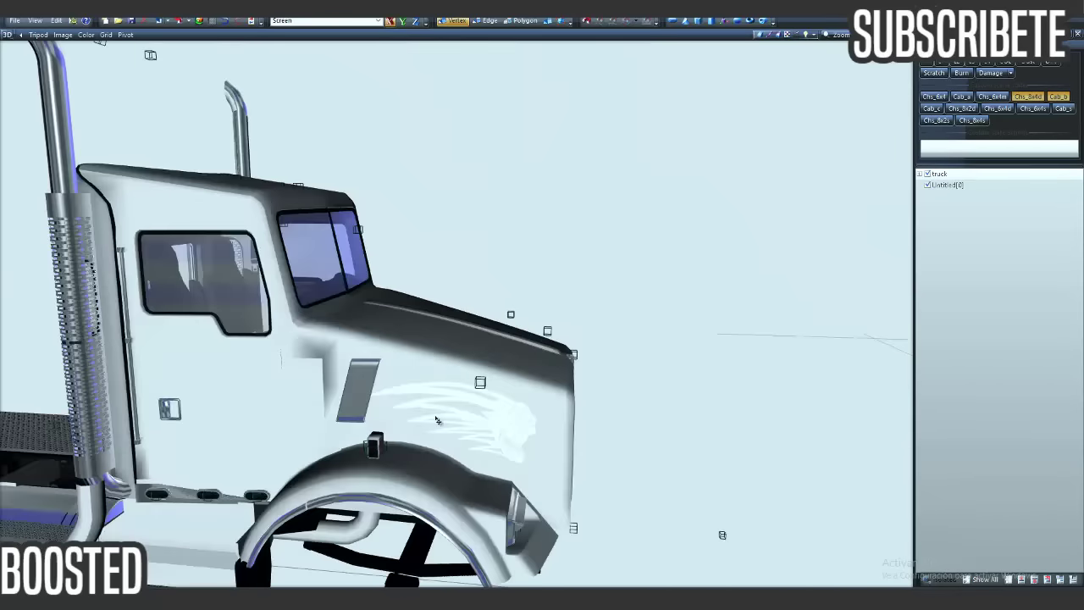
scroll(436, 420, "down", 3)
scroll(436, 420, "down", 2)
scroll(332, 422, "down", 3)
scroll(332, 422, "up", 3)
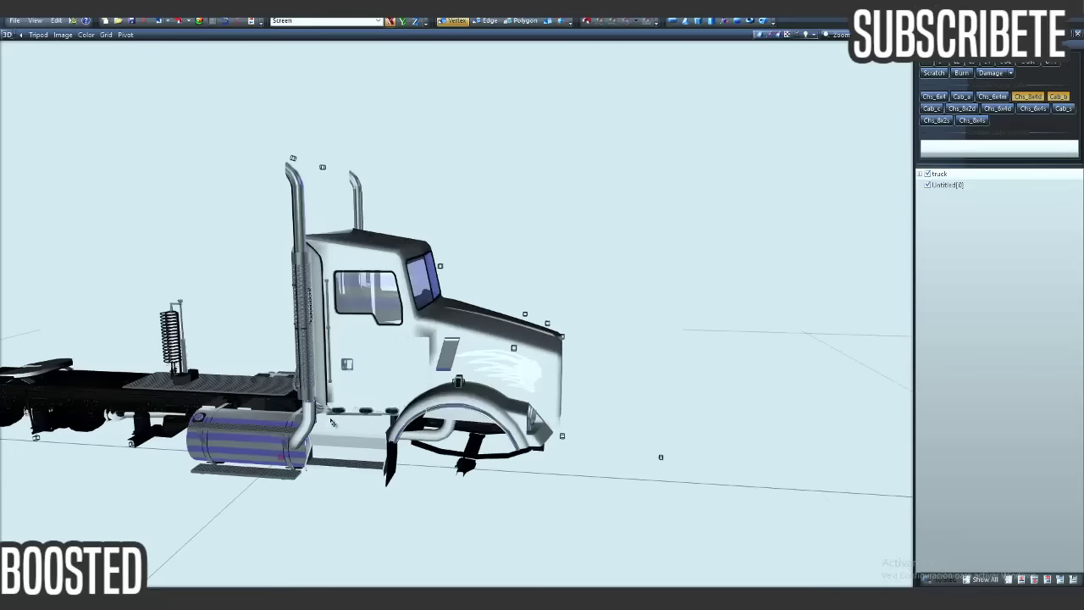
left_click(904, 35)
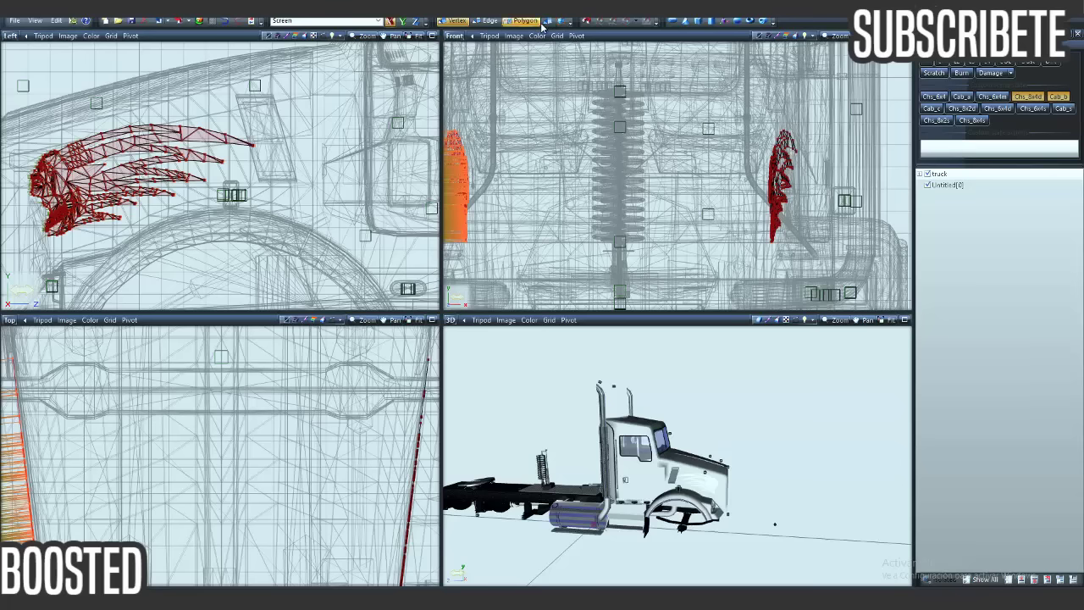
Step: Switch to whole-object editing and enlarge the Left view to show the full side of the truck
left_click(549, 21)
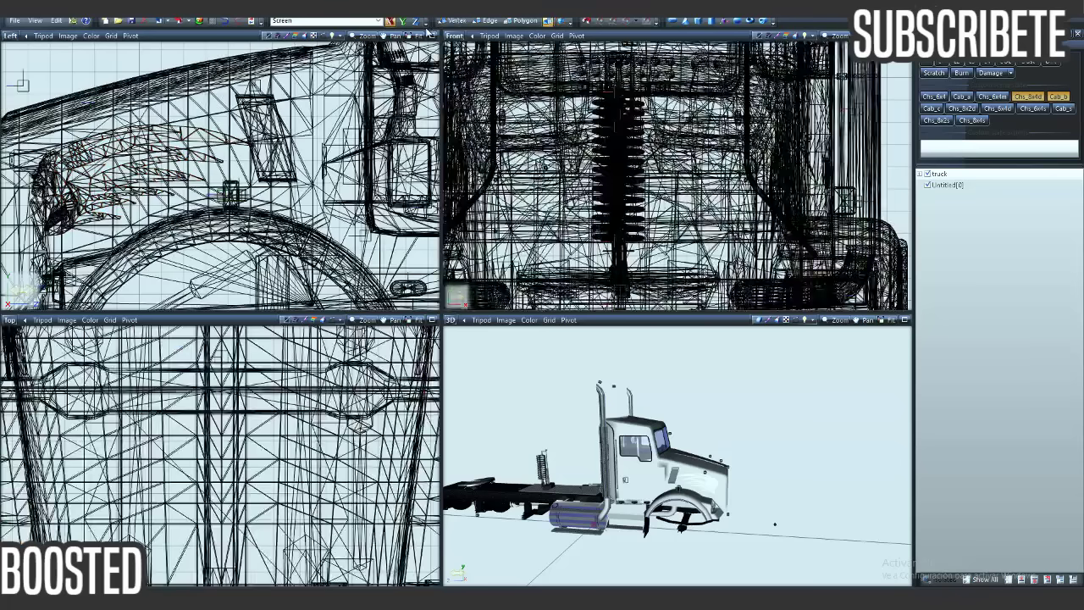
left_click(432, 36)
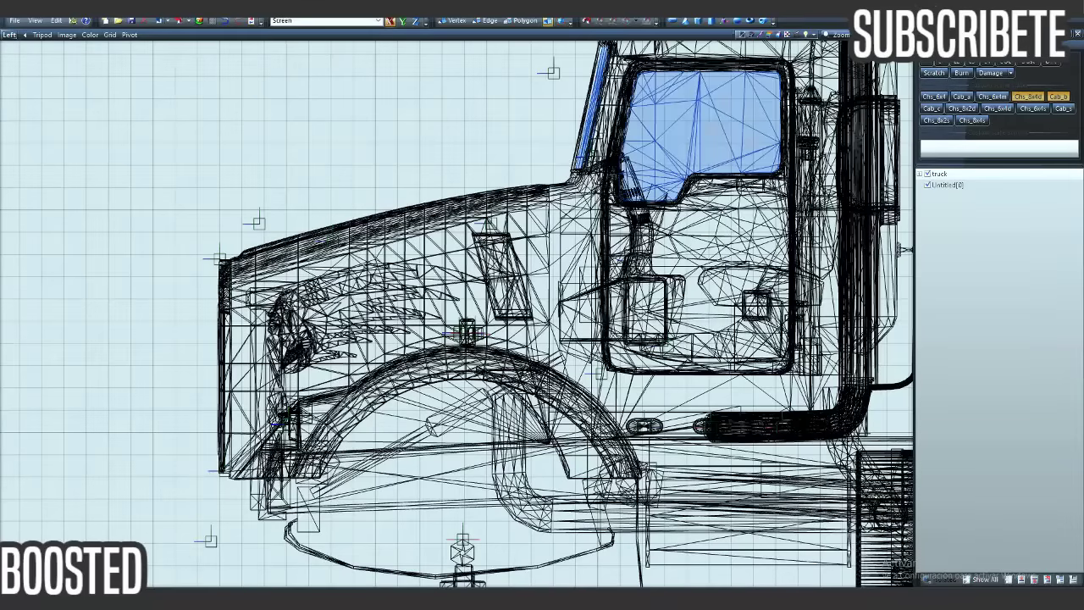
scroll(851, 280, "down", 3)
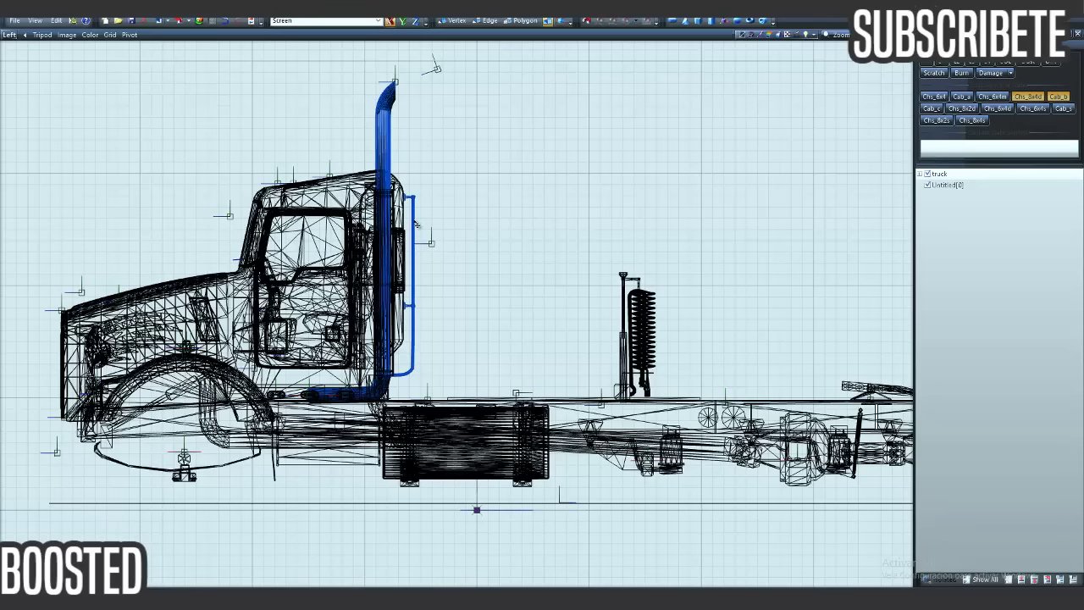
Step: Expand the truck hierarchy down to the individual parts of the Chs_d_base group
left_click(920, 174)
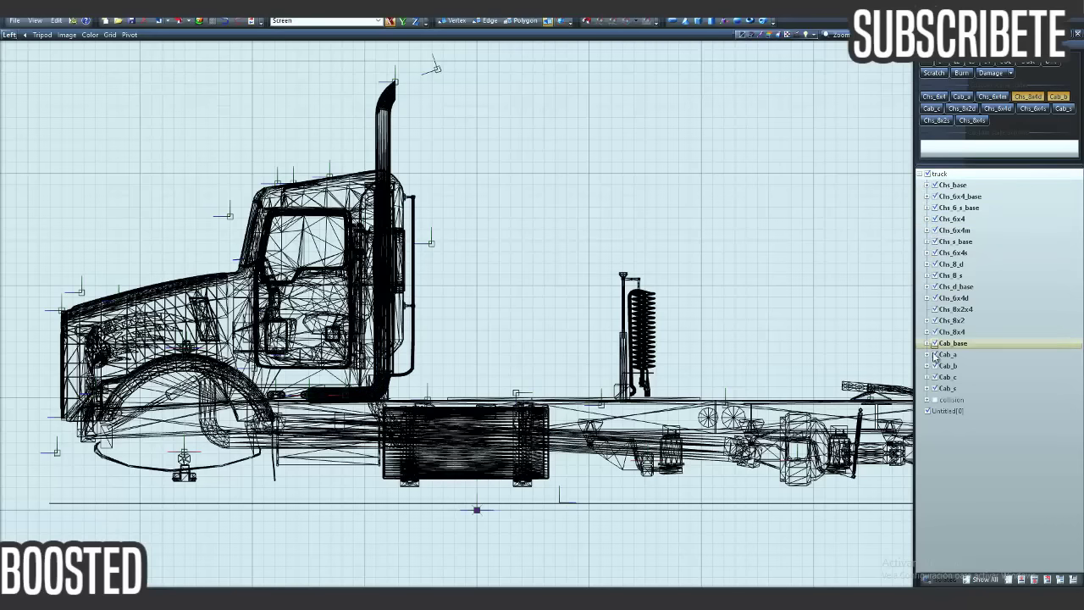
left_click(934, 185)
left_click(934, 185)
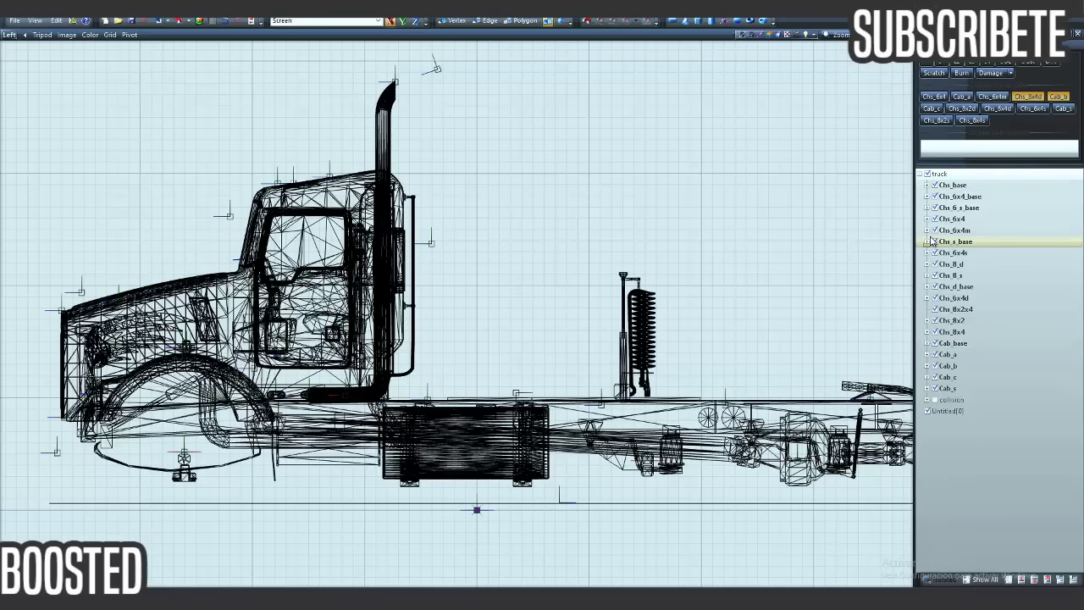
left_click(927, 287)
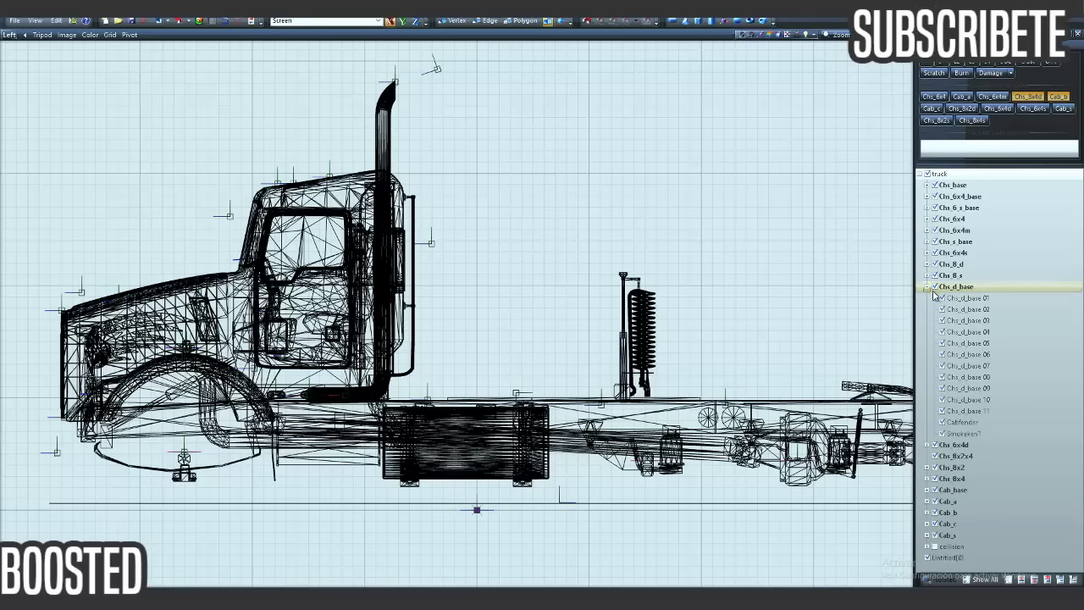
Step: Isolate the exhaust stack part Chs_d_base 06 and select its mesh in the Left view
left_click(948, 356)
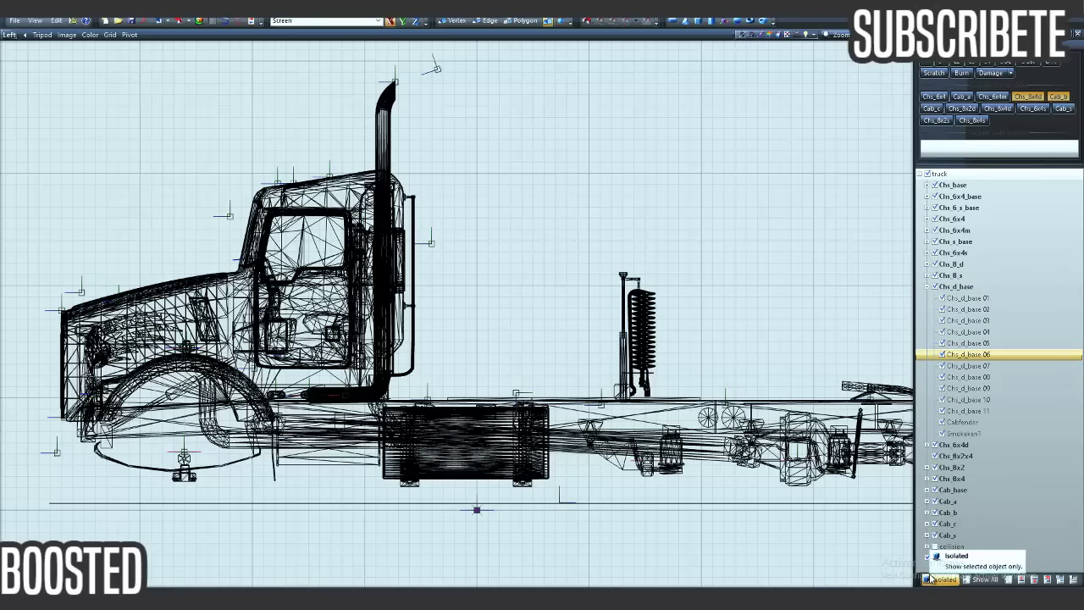
left_click(928, 578)
scroll(511, 298, "down", 1)
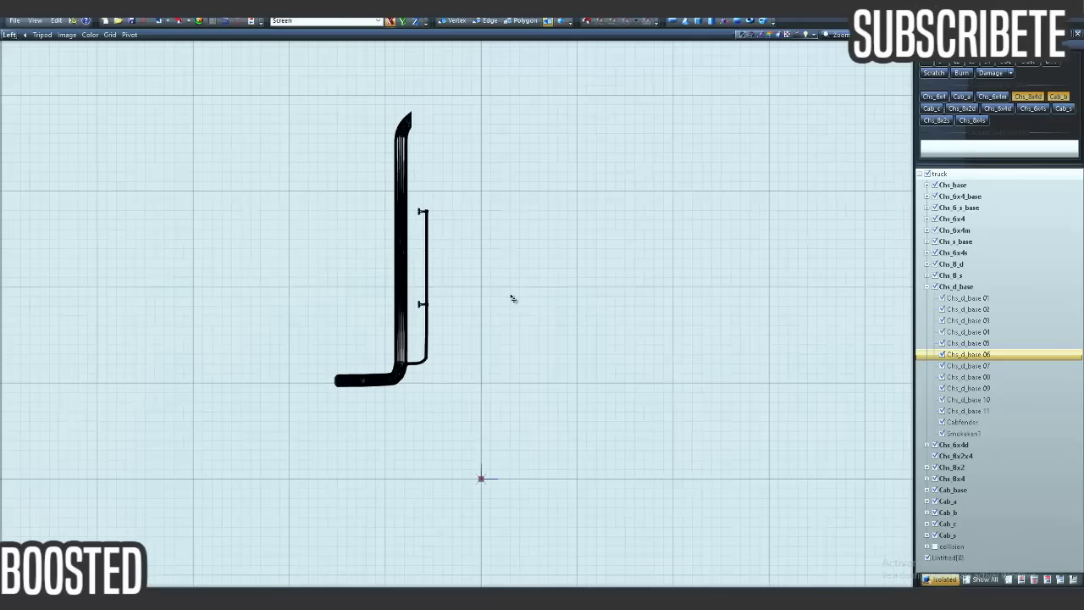
scroll(511, 298, "down", 2)
left_click_drag(322, 142, 487, 370)
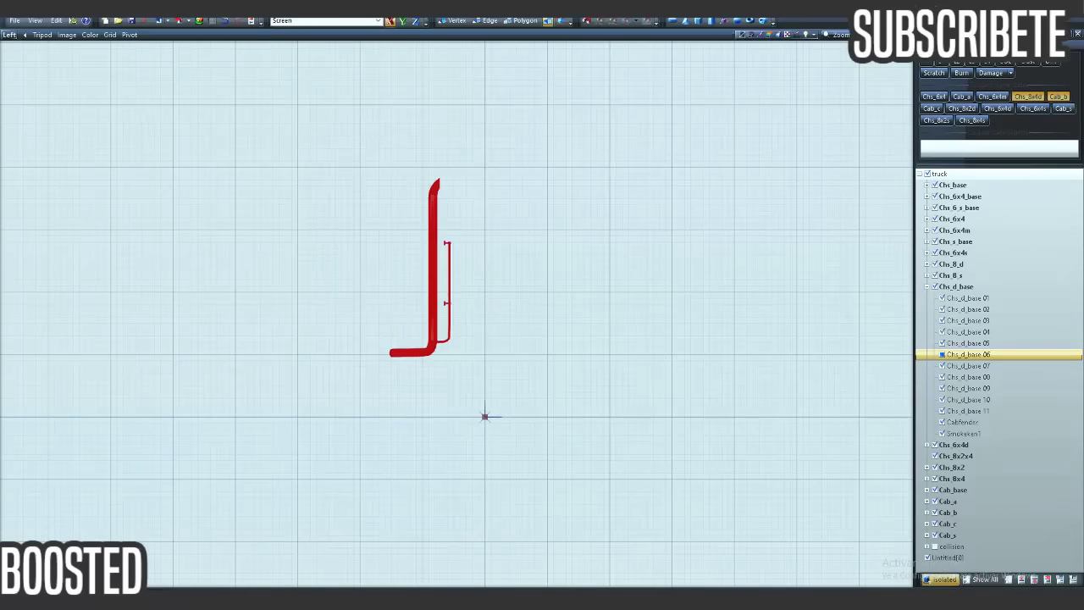
Step: Show the selected exhaust part's properties with more room and examine its vertex format settings
left_click(970, 49)
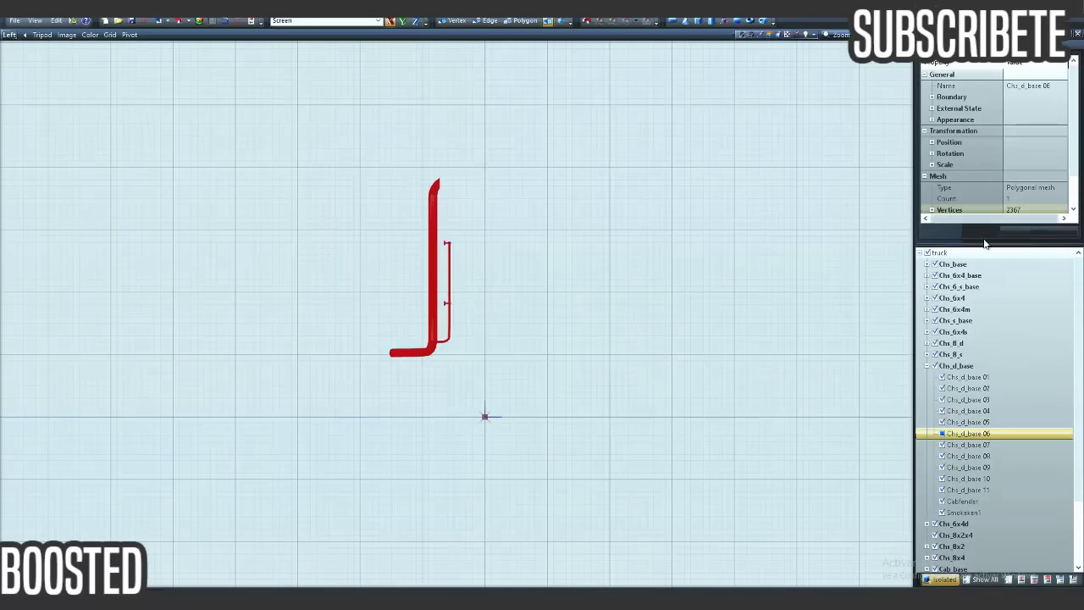
left_click_drag(985, 243, 986, 360)
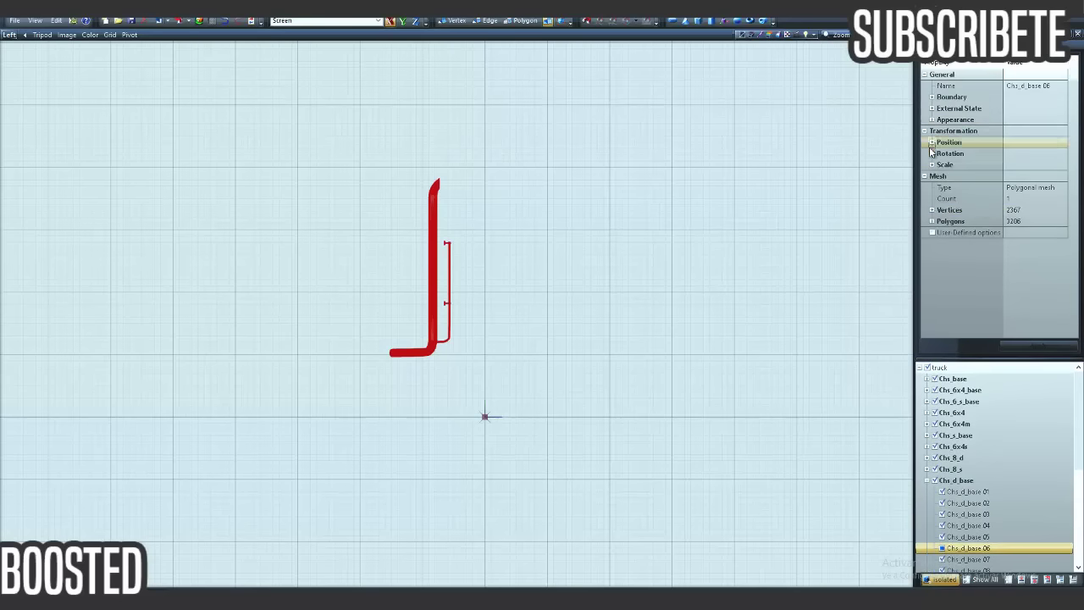
left_click(931, 210)
left_click(939, 221)
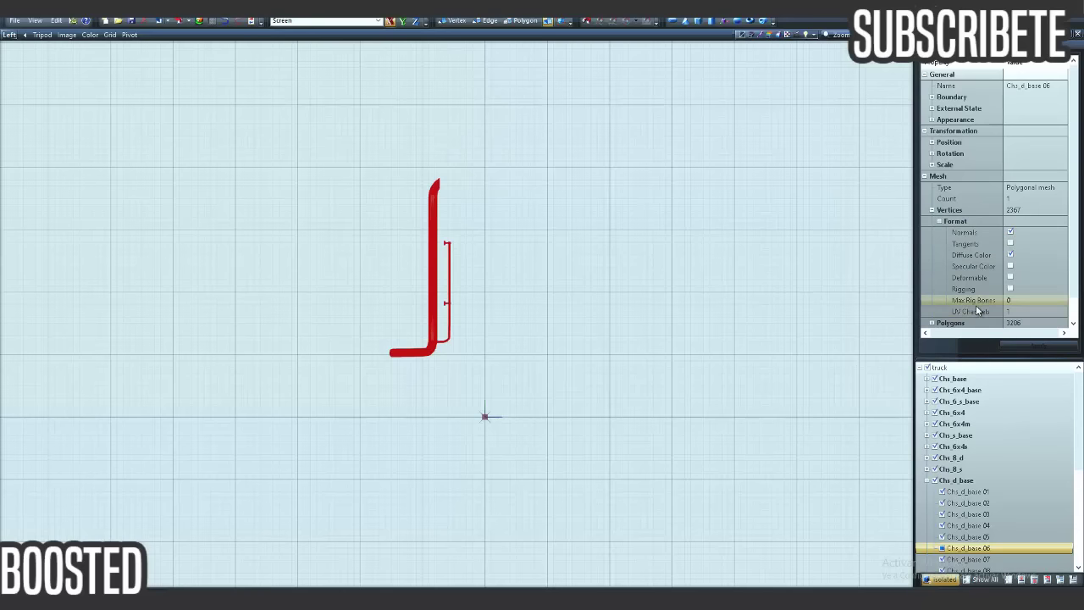
left_click(939, 221)
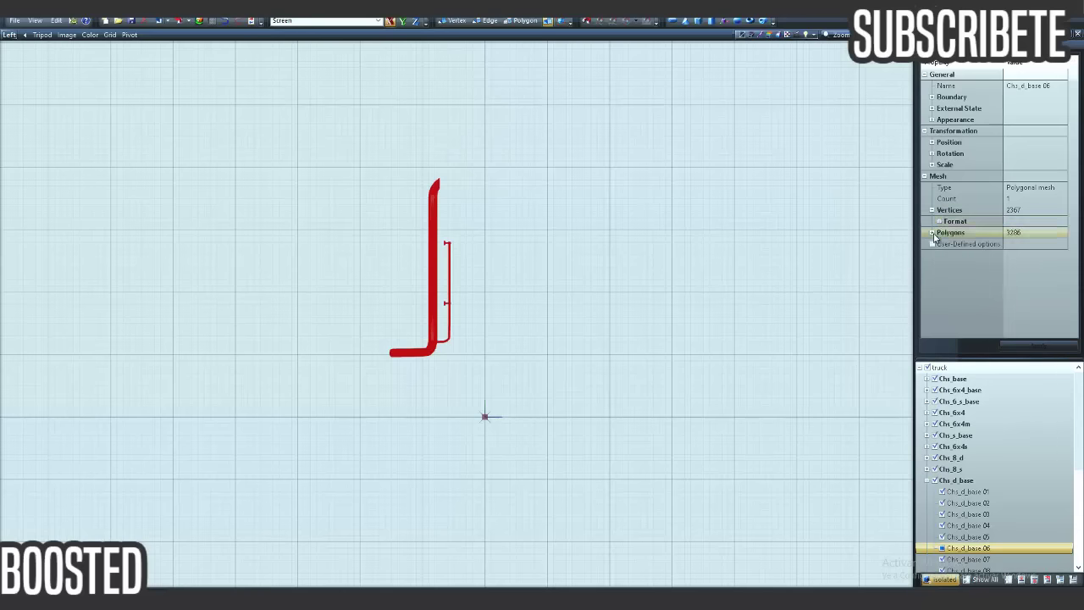
Step: Check the polygon format and assigned material in the exhaust part's mesh properties
left_click(931, 232)
left_click(1014, 255)
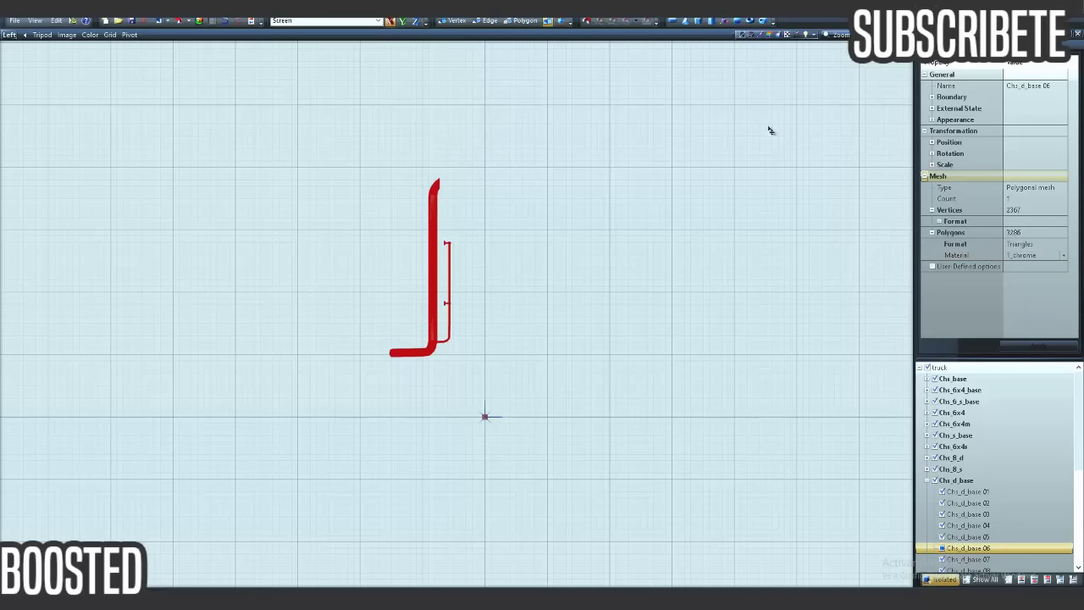
left_click(931, 232)
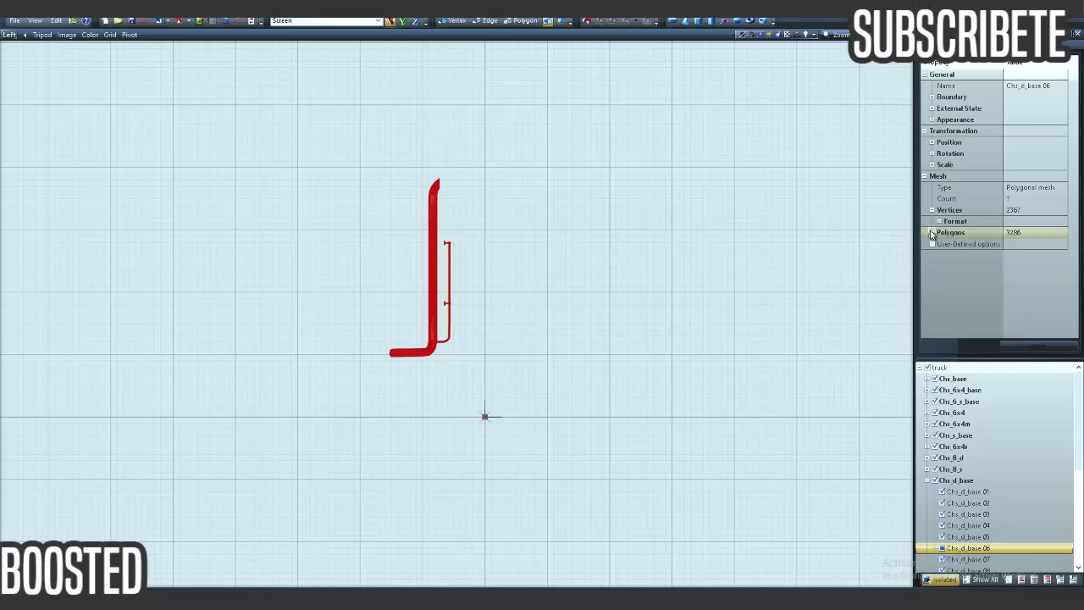